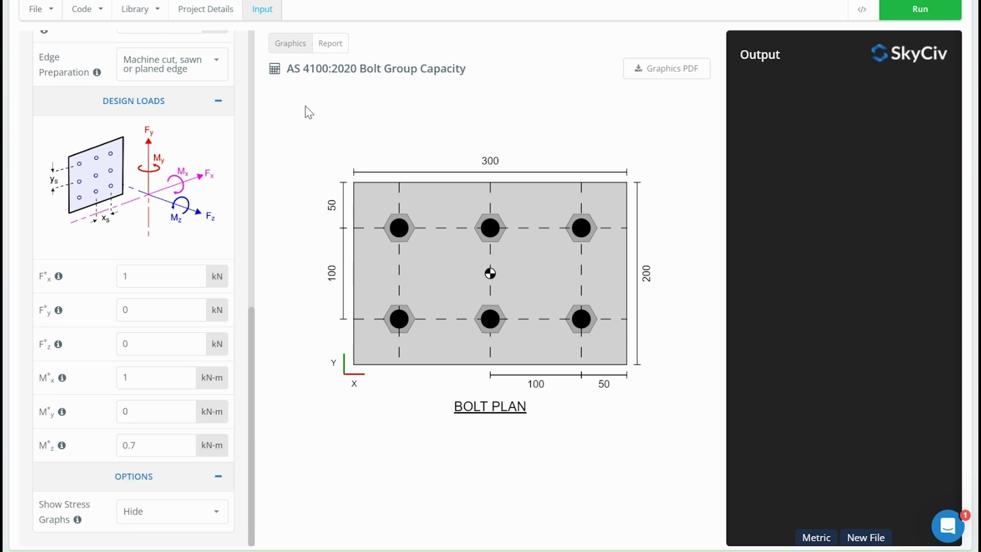
# - Browse the list of other design-code calculators, then close it without switching
pyautogui.scroll(10, 200, 110)
pyautogui.click(212, 58)
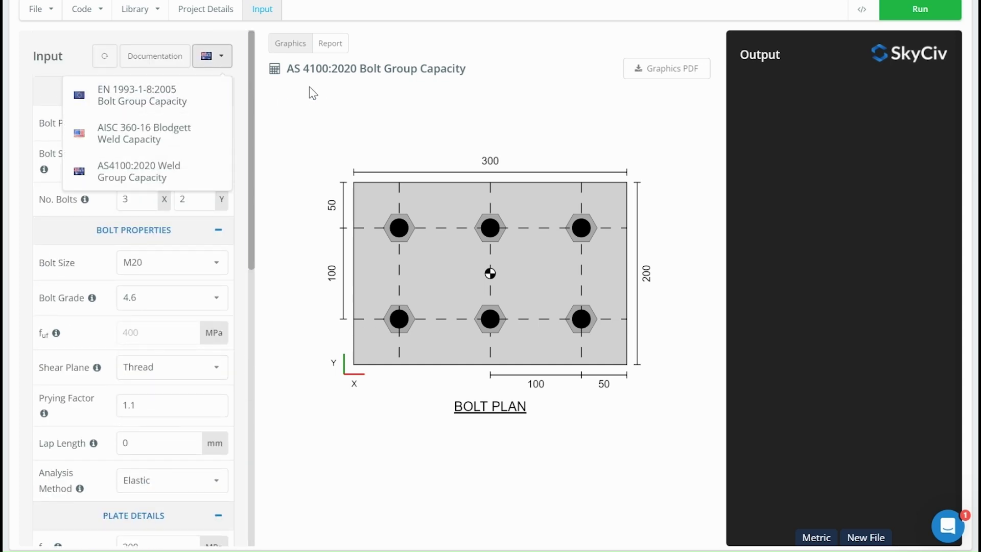
pyautogui.click(331, 94)
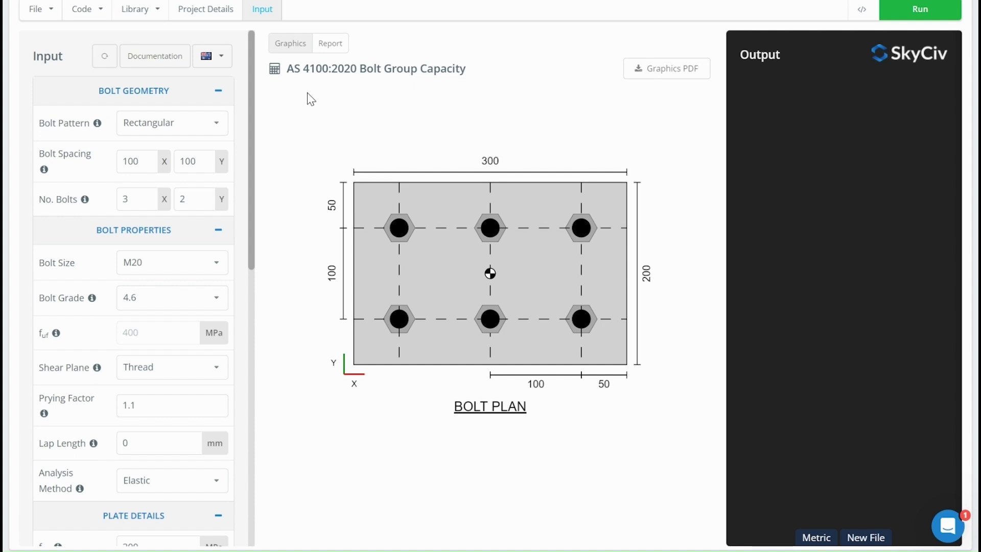
pyautogui.scroll(-10, 215, 195)
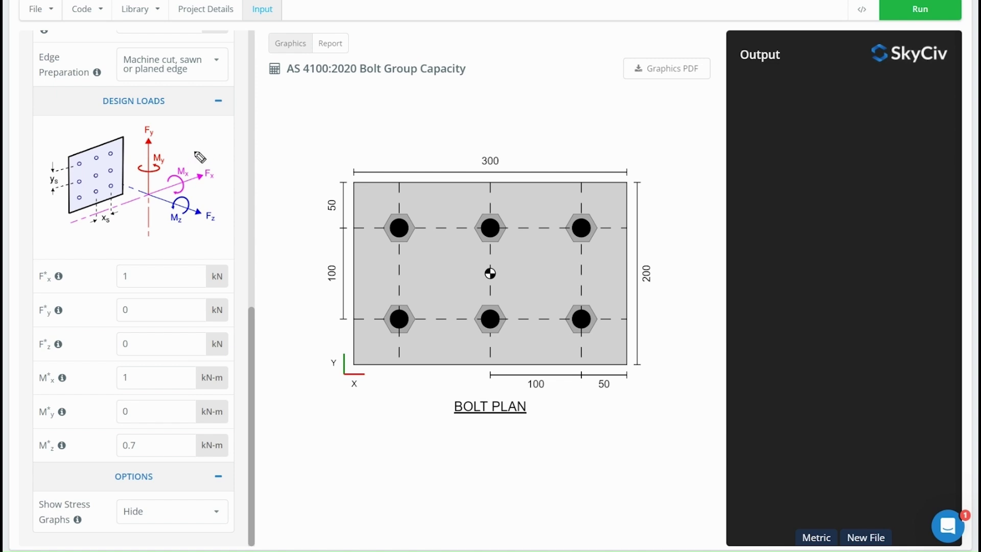
# - Circle the Fy, Fx and Mz labels on the design loads diagram in cyan ink
pyautogui.moveTo(162, 127)
pyautogui.mouseDown()
pyautogui.moveTo(145, 119)
pyautogui.moveTo(157, 139)
pyautogui.mouseUp()
pyautogui.moveTo(203, 166)
pyautogui.mouseDown()
pyautogui.moveTo(219, 174)
pyautogui.moveTo(200, 170)
pyautogui.mouseUp()
pyautogui.moveTo(190, 211)
pyautogui.mouseDown()
pyautogui.moveTo(169, 214)
pyautogui.moveTo(191, 214)
pyautogui.mouseUp()
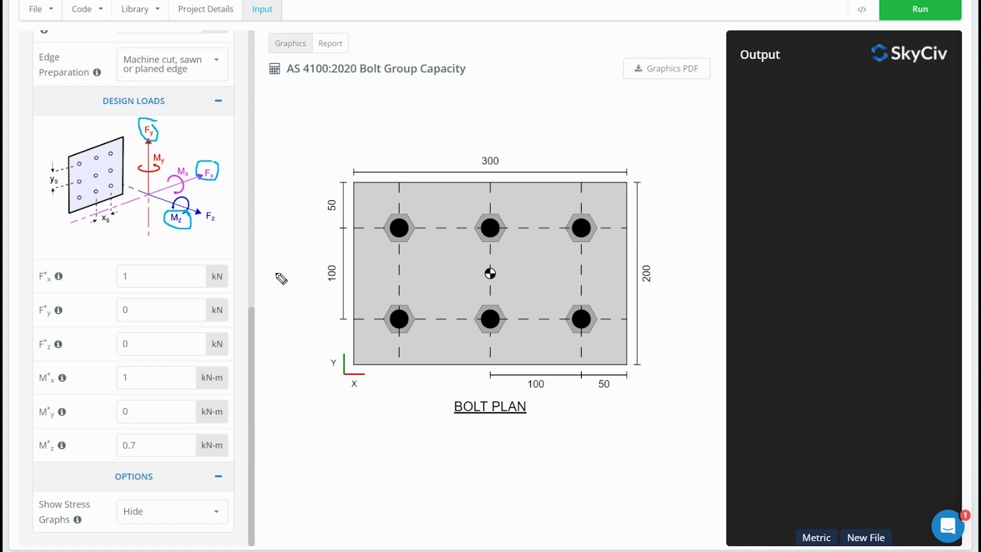
# - Sketch a horizontal load arrow labelled 60 and trial 10 force marks at the left bolts
pyautogui.moveTo(276, 273)
pyautogui.mouseDown()
pyautogui.moveTo(309, 266)
pyautogui.moveTo(295, 287)
pyautogui.mouseUp()
pyautogui.moveTo(305, 283)
pyautogui.mouseDown()
pyautogui.moveTo(302, 293)
pyautogui.moveTo(305, 282)
pyautogui.mouseUp()
pyautogui.moveTo(420, 226)
pyautogui.mouseDown()
pyautogui.moveTo(439, 216)
pyautogui.moveTo(423, 228)
pyautogui.mouseUp()
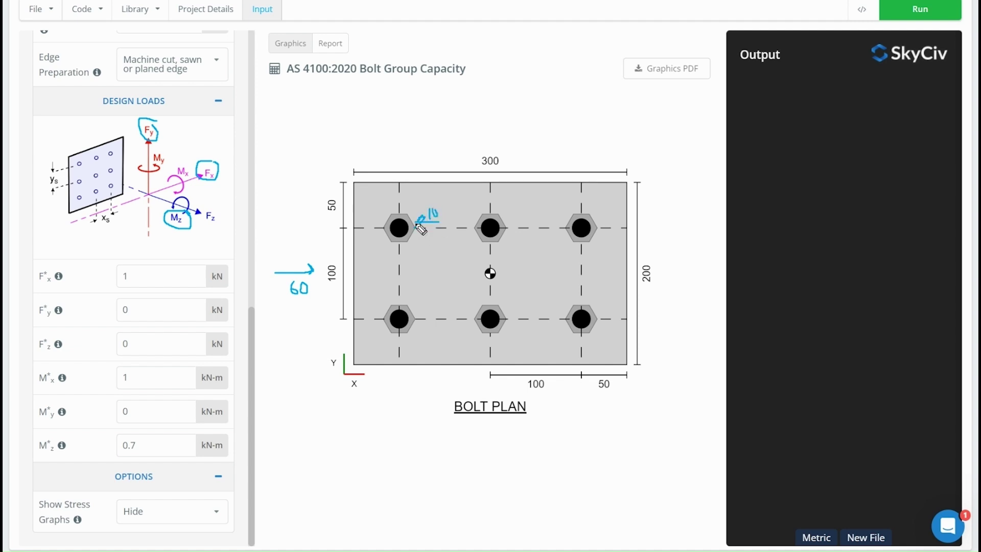
pyautogui.moveTo(423, 304)
pyautogui.mouseDown()
pyautogui.moveTo(416, 312)
pyautogui.moveTo(428, 315)
pyautogui.moveTo(440, 295)
pyautogui.mouseUp()
# - Sketch trial force arrows at the top bolts with a value of 5 and finish the 10 label
pyautogui.moveTo(424, 406)
pyautogui.mouseDown()
pyautogui.moveTo(425, 377)
pyautogui.moveTo(433, 378)
pyautogui.moveTo(400, 396)
pyautogui.moveTo(417, 390)
pyautogui.mouseUp()
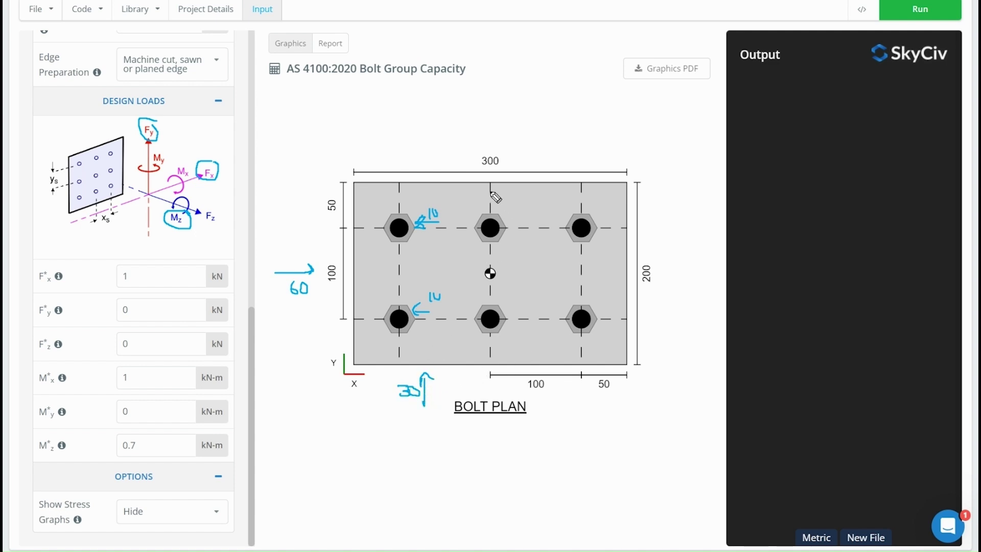
pyautogui.moveTo(490, 191)
pyautogui.mouseDown()
pyautogui.moveTo(490, 225)
pyautogui.moveTo(499, 211)
pyautogui.mouseUp()
pyautogui.moveTo(500, 193); pyautogui.dragTo(511, 194)
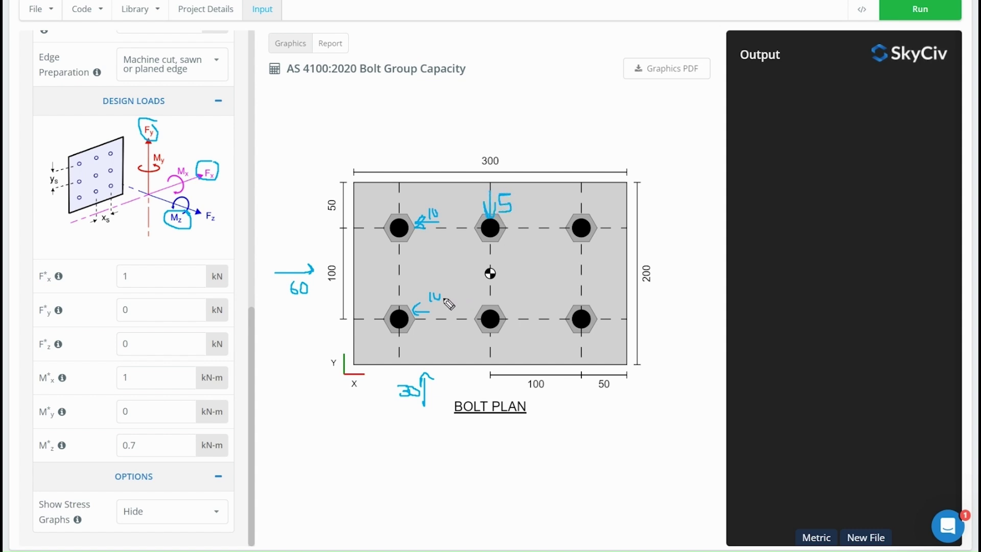
pyautogui.moveTo(439, 292); pyautogui.dragTo(436, 290)
pyautogui.moveTo(412, 189)
pyautogui.mouseDown()
pyautogui.moveTo(410, 213)
pyautogui.moveTo(419, 207)
pyautogui.moveTo(394, 250)
pyautogui.moveTo(402, 251)
pyautogui.mouseUp()
pyautogui.click(418, 197)
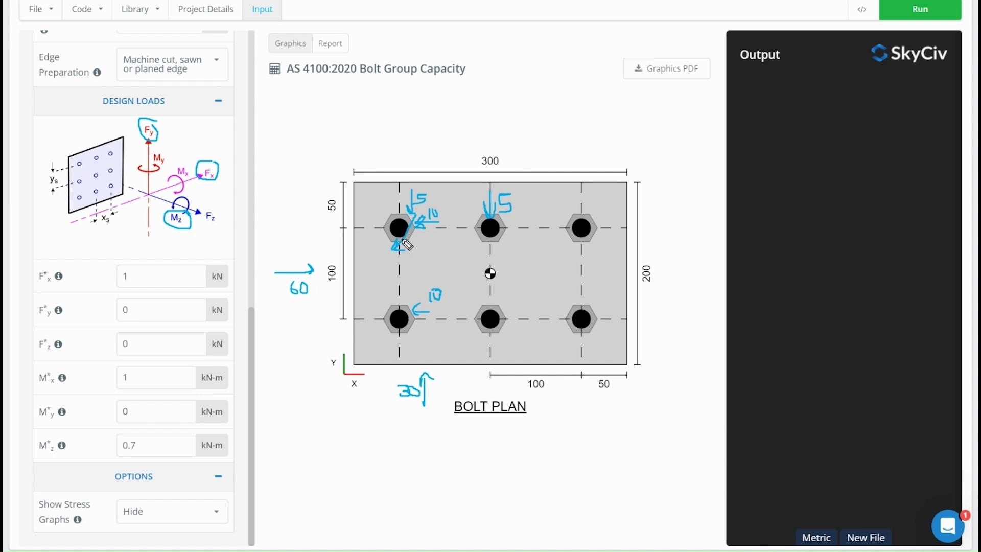
# - Undo the trial bolt-force sketches, keeping only the 60 load arrow
pyautogui.hotkey('ctrl', 'z')
pyautogui.hotkey('ctrl', 'z')
pyautogui.hotkey('ctrl', 'z')
pyautogui.hotkey('ctrl', 'z')
pyautogui.hotkey('ctrl', 'z')
pyautogui.hotkey('ctrl', 'z')
pyautogui.hotkey('ctrl', 'z')
pyautogui.hotkey('ctrl', 'z')
pyautogui.hotkey('ctrl', 'z')
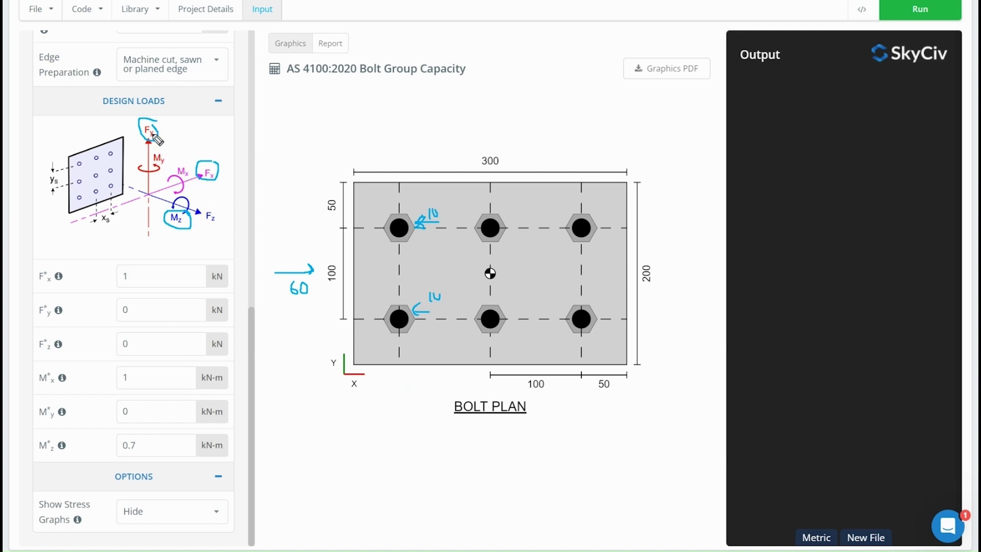
pyautogui.hotkey('ctrl', 'z')
pyautogui.hotkey('ctrl', 'z')
pyautogui.hotkey('ctrl', 'z')
pyautogui.hotkey('ctrl', 'z')
pyautogui.hotkey('ctrl', 'z')
pyautogui.hotkey('ctrl', 'z')
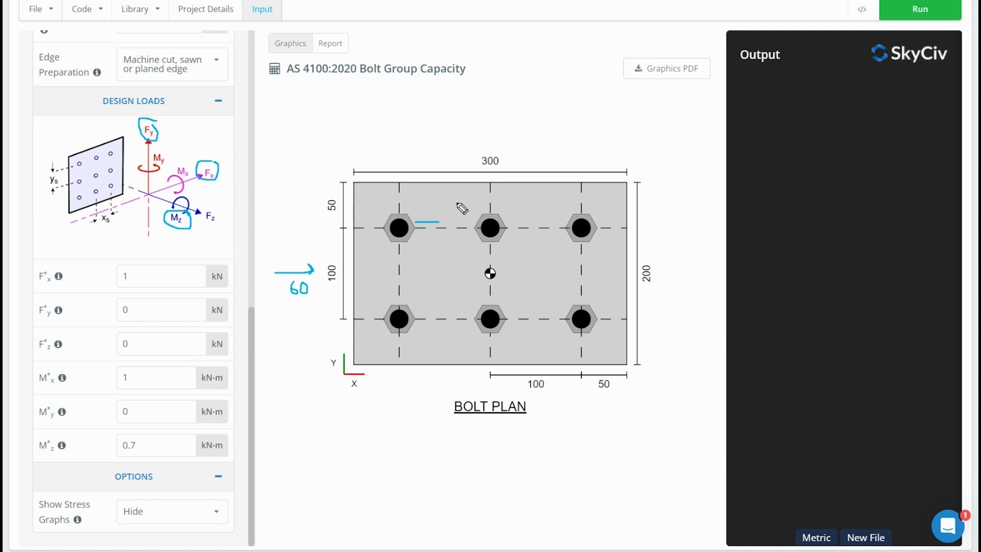
pyautogui.hotkey('ctrl', 'z')
pyautogui.hotkey('ctrl', 'z')
pyautogui.hotkey('ctrl', 'z')
pyautogui.hotkey('ctrl', 'z')
pyautogui.hotkey('ctrl', 'z')
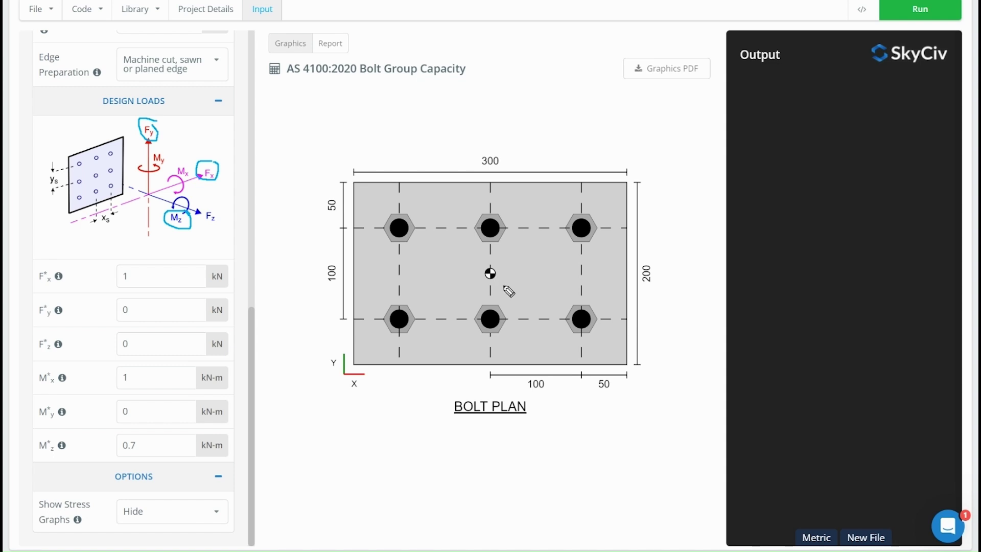
# - Draw a curved rotation arrow beside the plate's centroid symbol
pyautogui.moveTo(504, 284)
pyautogui.mouseDown()
pyautogui.moveTo(501, 260)
pyautogui.moveTo(508, 267)
pyautogui.mouseUp()
# - Draw lines from the centroid to the top bolts and force arrows at each bolt
pyautogui.moveTo(491, 270); pyautogui.dragTo(492, 232)
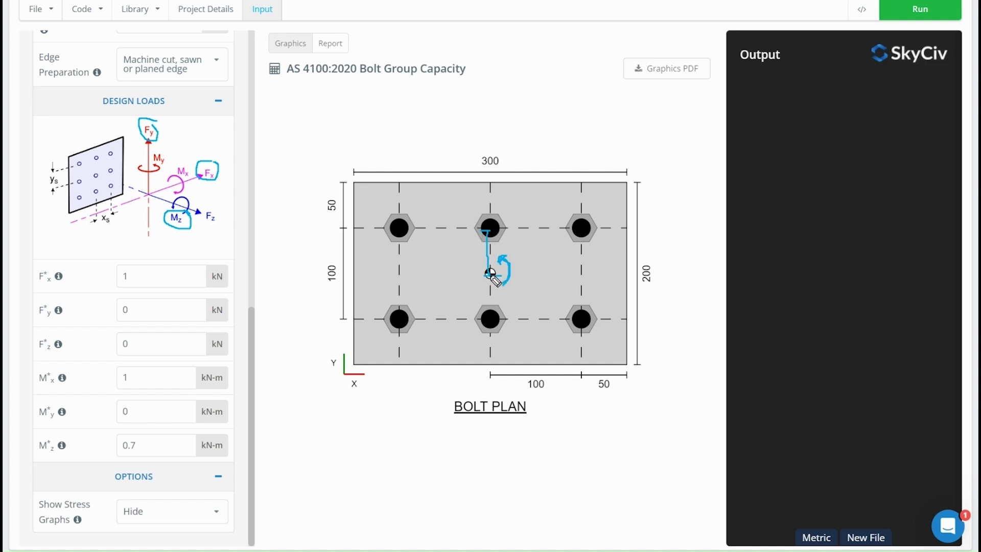
pyautogui.moveTo(491, 275)
pyautogui.mouseDown()
pyautogui.moveTo(397, 236)
pyautogui.moveTo(401, 227)
pyautogui.moveTo(488, 230)
pyautogui.moveTo(467, 225)
pyautogui.mouseUp()
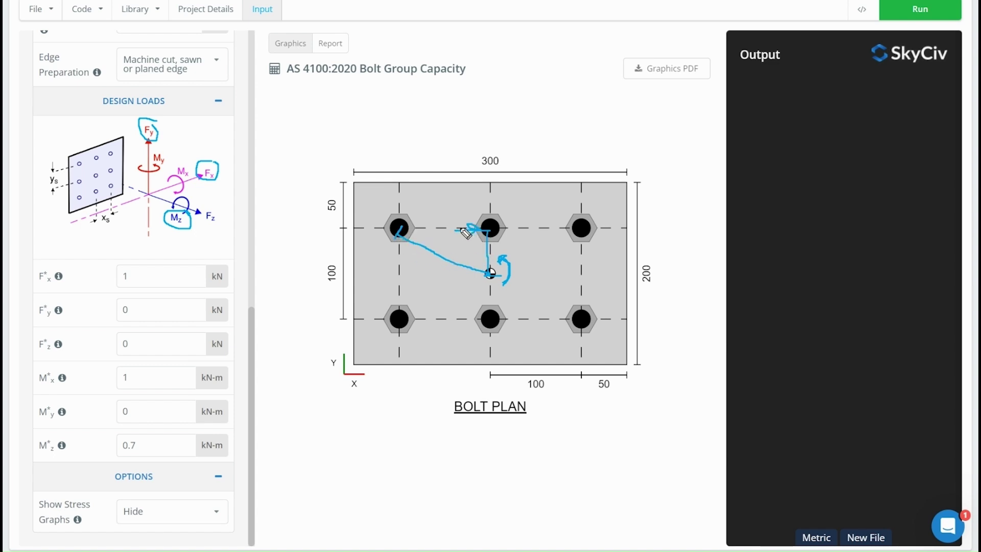
pyautogui.moveTo(375, 266)
pyautogui.mouseDown()
pyautogui.moveTo(397, 243)
pyautogui.moveTo(388, 243)
pyautogui.moveTo(401, 260)
pyautogui.moveTo(395, 266)
pyautogui.moveTo(394, 243)
pyautogui.moveTo(379, 270)
pyautogui.mouseUp()
pyautogui.moveTo(390, 258)
pyautogui.mouseDown()
pyautogui.moveTo(373, 269)
pyautogui.moveTo(389, 242)
pyautogui.moveTo(401, 266)
pyautogui.mouseUp()
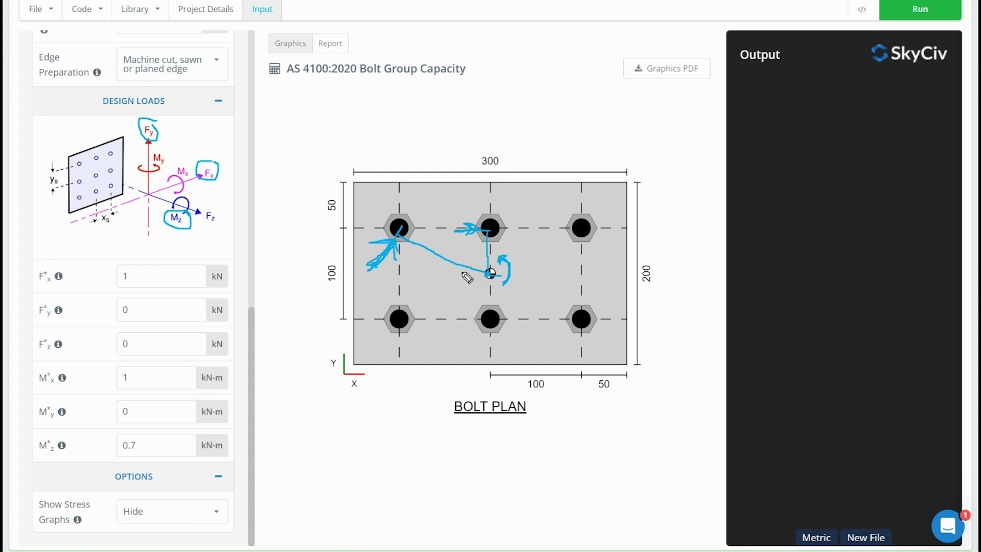
pyautogui.moveTo(406, 325)
pyautogui.mouseDown()
pyautogui.moveTo(440, 339)
pyautogui.moveTo(403, 319)
pyautogui.mouseUp()
pyautogui.moveTo(518, 317); pyautogui.dragTo(508, 323)
pyautogui.moveTo(583, 318)
pyautogui.mouseDown()
pyautogui.moveTo(600, 284)
pyautogui.moveTo(588, 318)
pyautogui.mouseUp()
pyautogui.moveTo(553, 207); pyautogui.dragTo(577, 227)
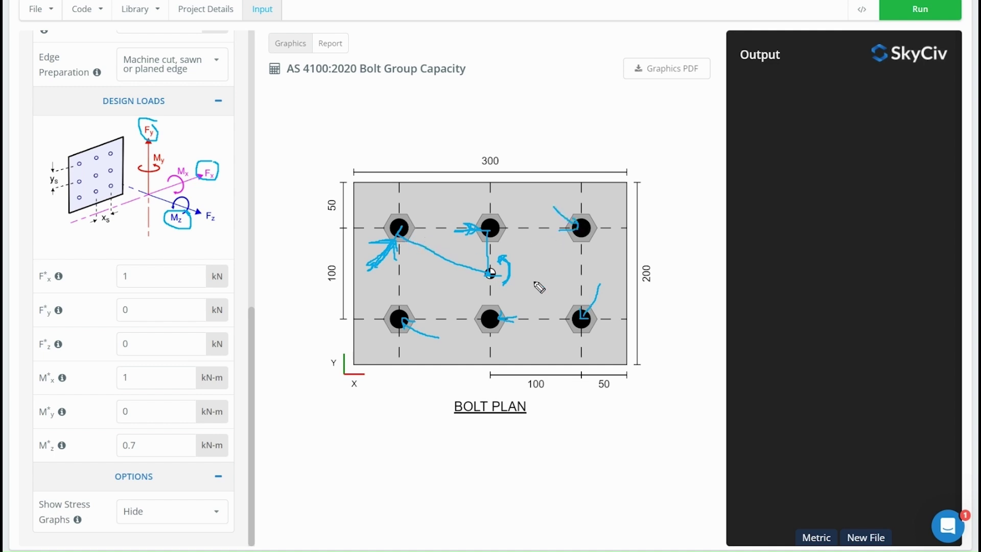
# - Circle the four corner bolts and dot a point beside each one
pyautogui.moveTo(404, 190)
pyautogui.mouseDown()
pyautogui.moveTo(398, 263)
pyautogui.moveTo(392, 199)
pyautogui.mouseUp()
pyautogui.moveTo(585, 197)
pyautogui.mouseDown()
pyautogui.moveTo(590, 247)
pyautogui.moveTo(580, 216)
pyautogui.mouseUp()
pyautogui.moveTo(598, 293)
pyautogui.mouseDown()
pyautogui.moveTo(624, 327)
pyautogui.moveTo(605, 296)
pyautogui.mouseUp()
pyautogui.moveTo(407, 295)
pyautogui.mouseDown()
pyautogui.moveTo(411, 349)
pyautogui.moveTo(432, 306)
pyautogui.mouseUp()
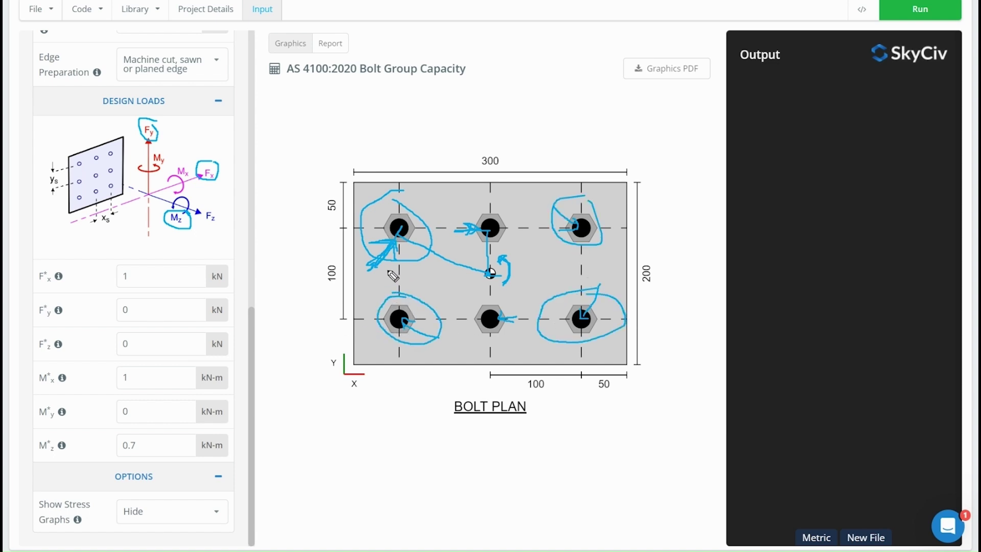
pyautogui.click(419, 200)
pyautogui.click(619, 192)
pyautogui.click(445, 298)
pyautogui.click(619, 275)
# - Erase all ink, then circle the My, Mx and Fz labels on the design loads diagram
pyautogui.press('e')
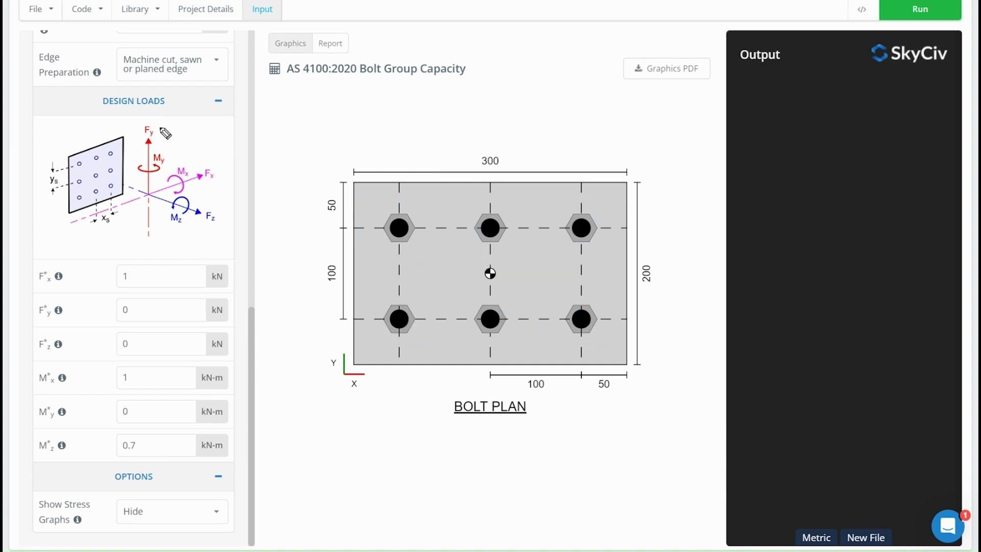
pyautogui.moveTo(170, 162)
pyautogui.mouseDown()
pyautogui.moveTo(157, 152)
pyautogui.moveTo(176, 169)
pyautogui.mouseUp()
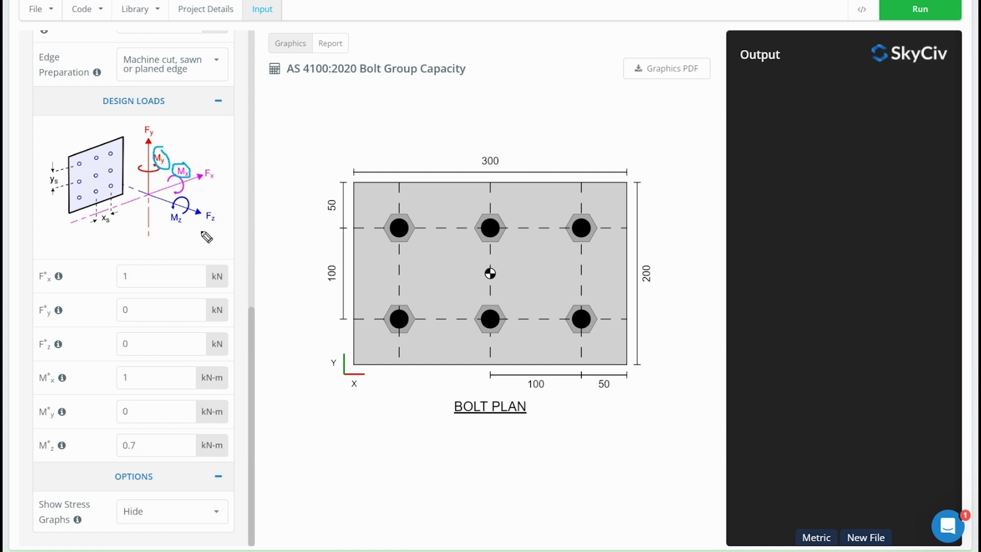
pyautogui.moveTo(202, 230); pyautogui.dragTo(210, 209)
# - Sketch the plate's centre line, rotation arc, and a side-view member with a sloping force distribution
pyautogui.moveTo(491, 184); pyautogui.dragTo(491, 381)
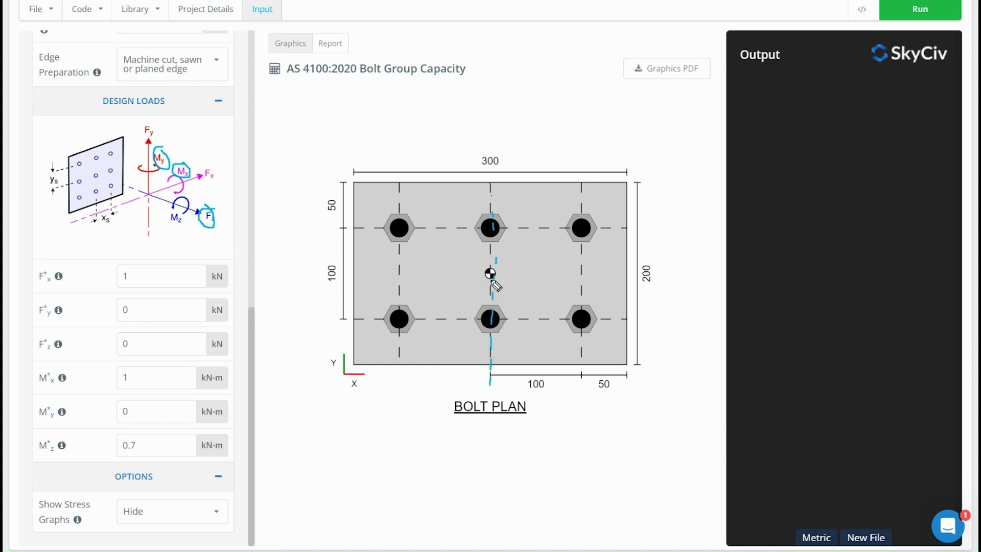
pyautogui.moveTo(485, 267)
pyautogui.mouseDown()
pyautogui.moveTo(472, 284)
pyautogui.moveTo(525, 288)
pyautogui.mouseUp()
pyautogui.moveTo(352, 126)
pyautogui.mouseDown()
pyautogui.moveTo(615, 134)
pyautogui.moveTo(355, 139)
pyautogui.mouseUp()
pyautogui.moveTo(395, 113); pyautogui.dragTo(396, 149)
pyautogui.moveTo(485, 119); pyautogui.dragTo(487, 152)
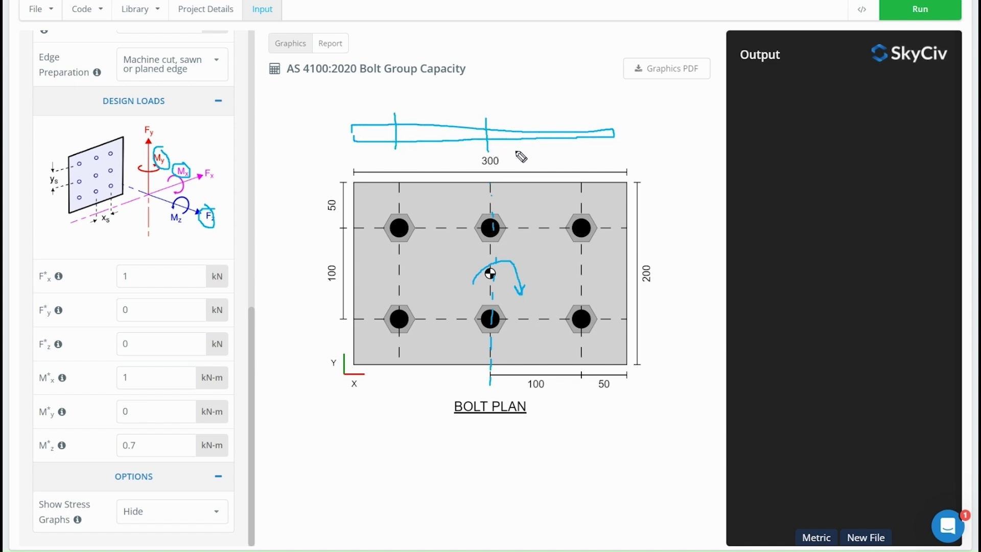
pyautogui.moveTo(581, 121); pyautogui.dragTo(582, 146)
pyautogui.moveTo(343, 88); pyautogui.dragTo(628, 164)
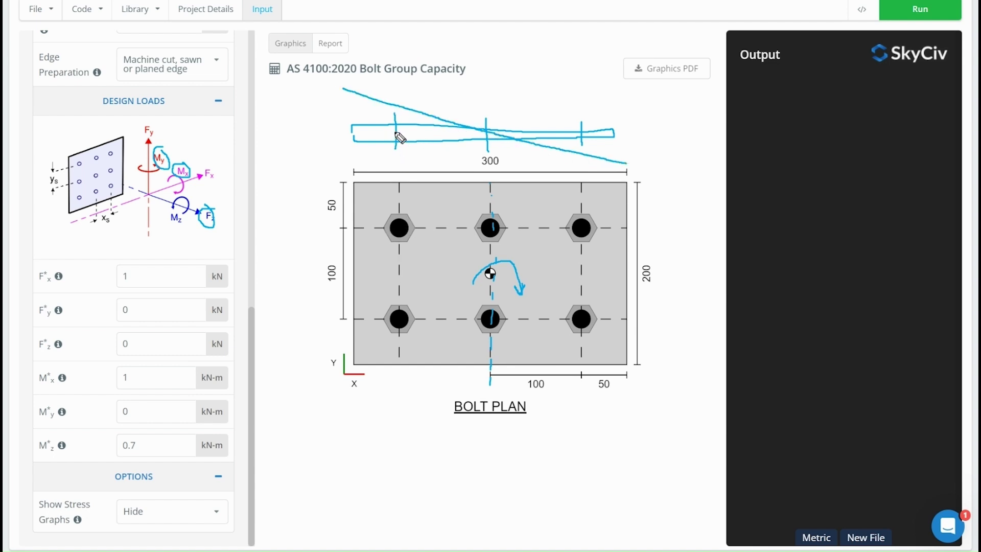
pyautogui.moveTo(395, 136); pyautogui.dragTo(398, 97)
pyautogui.moveTo(582, 121)
pyautogui.mouseDown()
pyautogui.moveTo(585, 159)
pyautogui.moveTo(589, 150)
pyautogui.mouseUp()
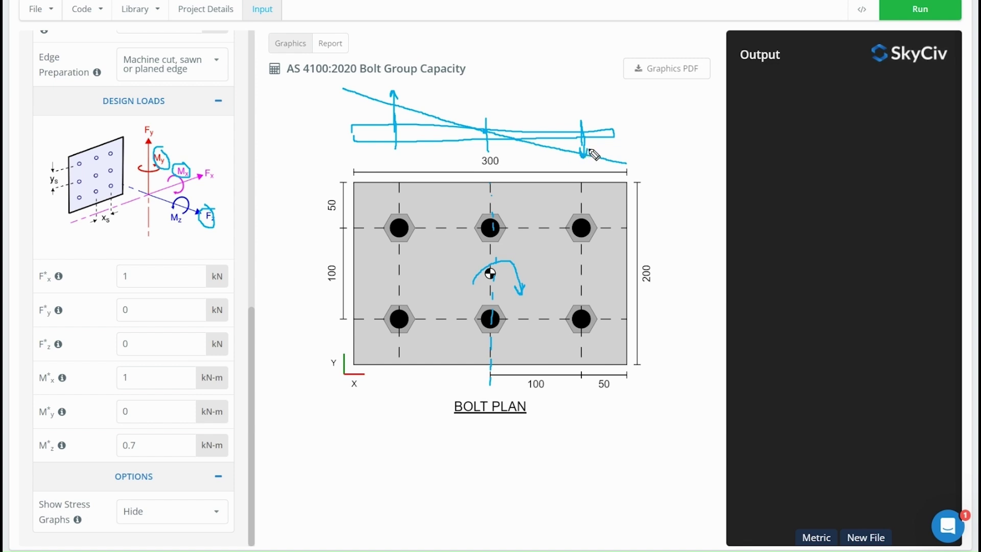
# - Draw up arrows on the left corner bolts and down arrows on the right corner bolts
pyautogui.moveTo(401, 234); pyautogui.dragTo(407, 200)
pyautogui.moveTo(401, 327)
pyautogui.mouseDown()
pyautogui.moveTo(402, 287)
pyautogui.moveTo(409, 292)
pyautogui.mouseUp()
pyautogui.moveTo(580, 190); pyautogui.dragTo(581, 212)
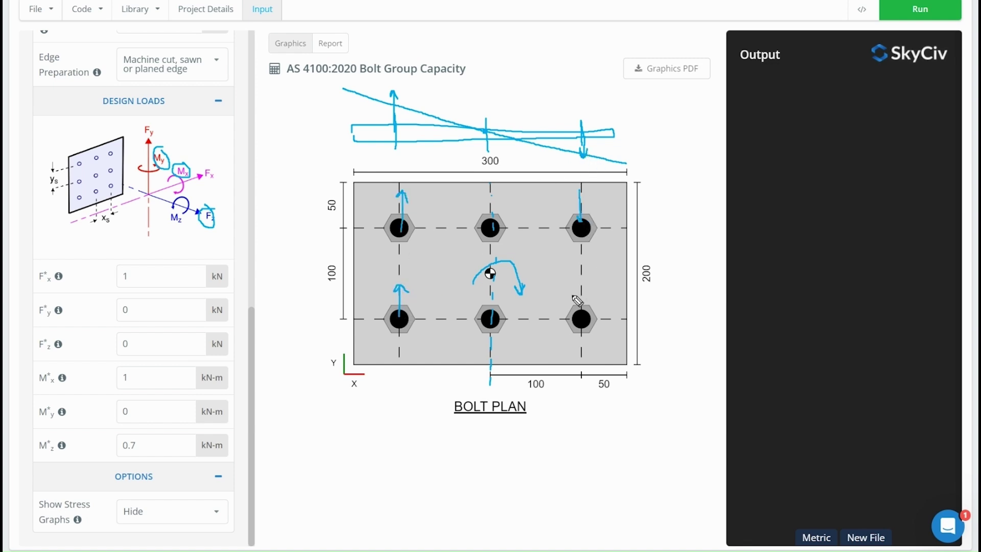
pyautogui.moveTo(577, 280)
pyautogui.mouseDown()
pyautogui.moveTo(579, 314)
pyautogui.moveTo(586, 307)
pyautogui.mouseUp()
# - Add a plus sign by the centroid and pink upward arrows on the middle and left bolts
pyautogui.moveTo(535, 261)
pyautogui.mouseDown()
pyautogui.moveTo(535, 274)
pyautogui.moveTo(541, 268)
pyautogui.mouseUp()
pyautogui.moveTo(491, 231)
pyautogui.mouseDown()
pyautogui.moveTo(491, 204)
pyautogui.moveTo(497, 209)
pyautogui.mouseUp()
pyautogui.moveTo(487, 308)
pyautogui.mouseDown()
pyautogui.moveTo(488, 325)
pyautogui.moveTo(492, 302)
pyautogui.mouseUp()
pyautogui.moveTo(399, 325); pyautogui.dragTo(410, 299)
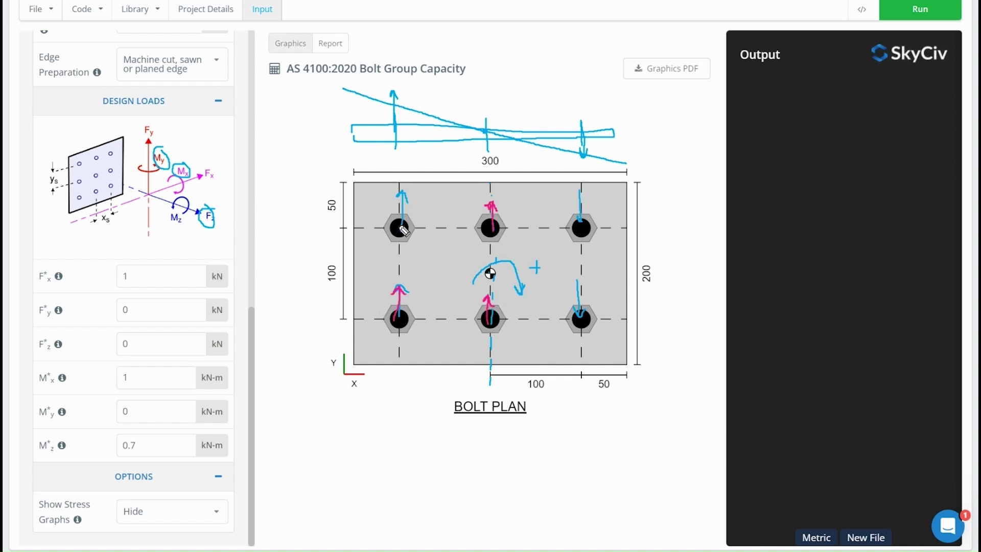
pyautogui.moveTo(404, 231)
pyautogui.mouseDown()
pyautogui.moveTo(401, 193)
pyautogui.moveTo(408, 202)
pyautogui.mouseUp()
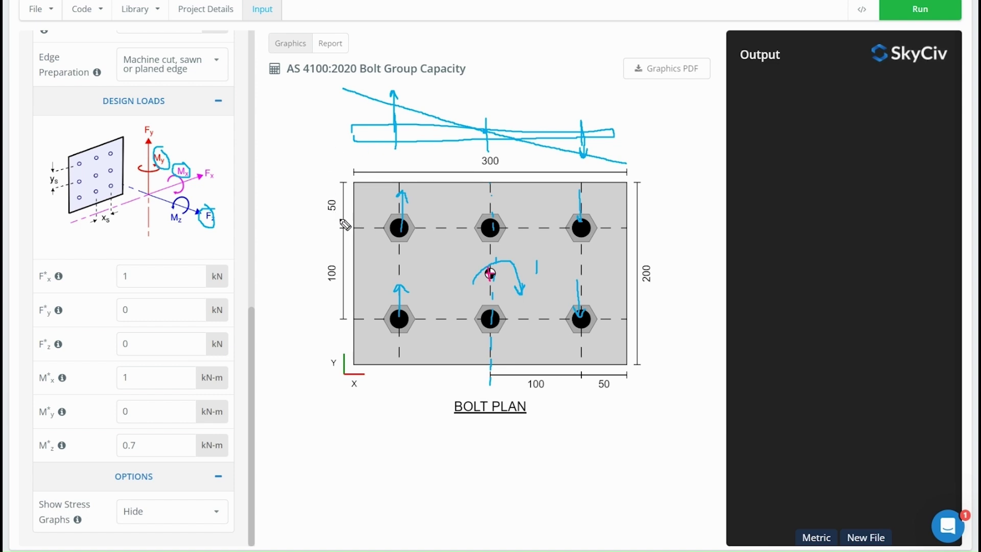
# - Loop the four plate edge ticks in black ink
pyautogui.moveTo(355, 220)
pyautogui.mouseDown()
pyautogui.moveTo(346, 240)
pyautogui.moveTo(356, 225)
pyautogui.mouseUp()
pyautogui.moveTo(352, 317); pyautogui.dragTo(358, 322)
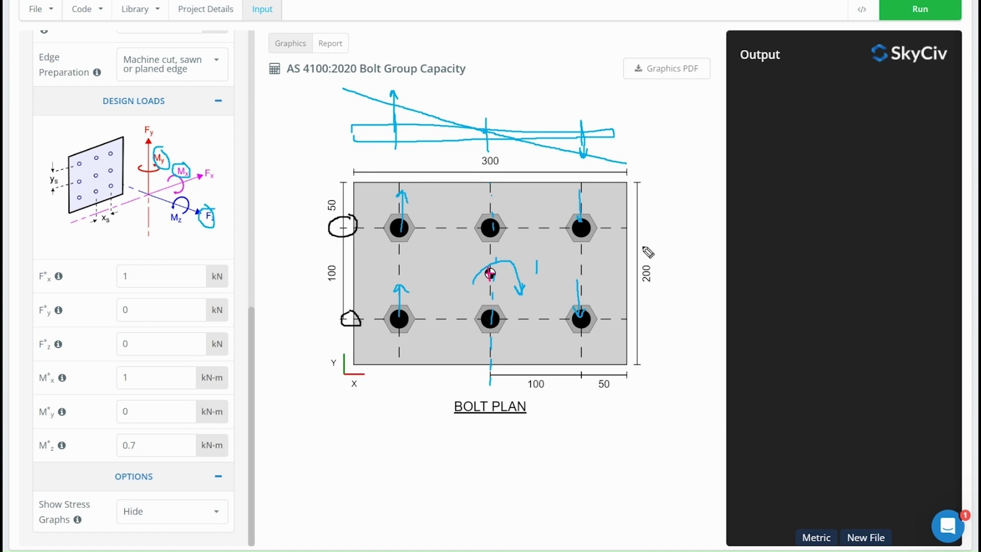
pyautogui.moveTo(648, 224); pyautogui.dragTo(639, 232)
pyautogui.moveTo(641, 313)
pyautogui.mouseDown()
pyautogui.moveTo(663, 315)
pyautogui.moveTo(655, 335)
pyautogui.mouseUp()
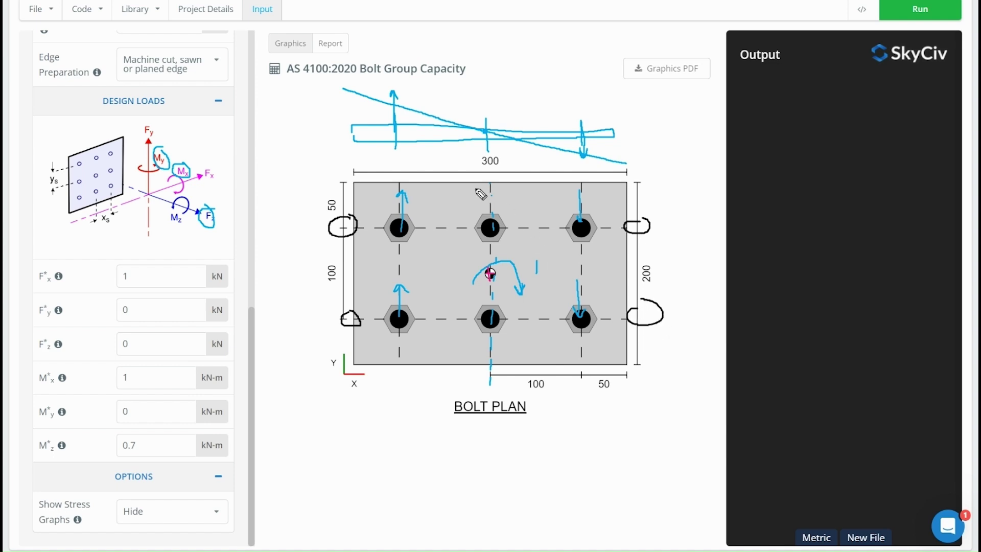
# - Add black end arrows to the top load diagram and sketch two magenta curves across it
pyautogui.moveTo(345, 137)
pyautogui.mouseDown()
pyautogui.moveTo(347, 95)
pyautogui.moveTo(356, 103)
pyautogui.mouseUp()
pyautogui.moveTo(630, 129); pyautogui.dragTo(632, 163)
pyautogui.moveTo(624, 151); pyautogui.dragTo(637, 148)
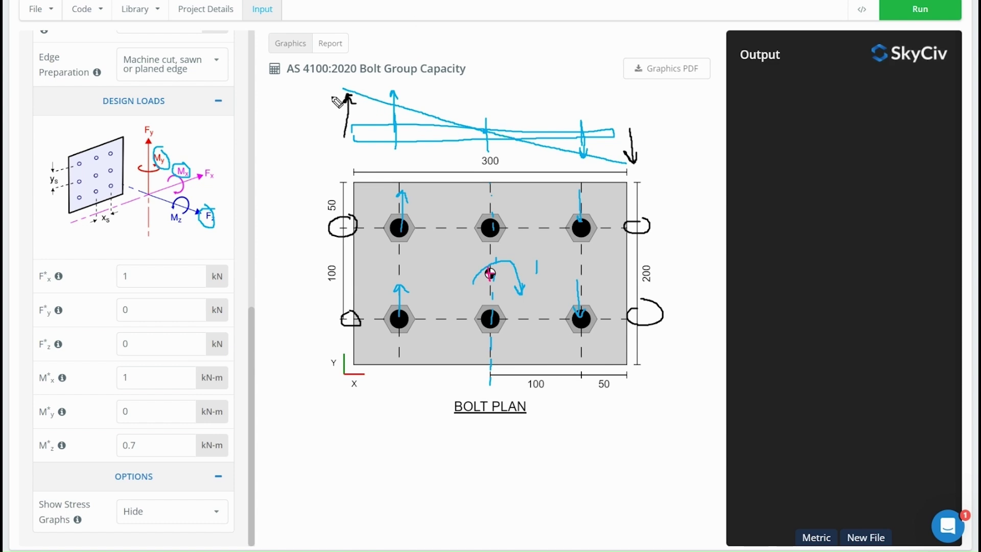
pyautogui.moveTo(333, 96)
pyautogui.mouseDown()
pyautogui.moveTo(413, 100)
pyautogui.moveTo(466, 136)
pyautogui.mouseUp()
pyautogui.moveTo(338, 98)
pyautogui.mouseDown()
pyautogui.moveTo(434, 101)
pyautogui.moveTo(549, 164)
pyautogui.moveTo(662, 171)
pyautogui.mouseUp()
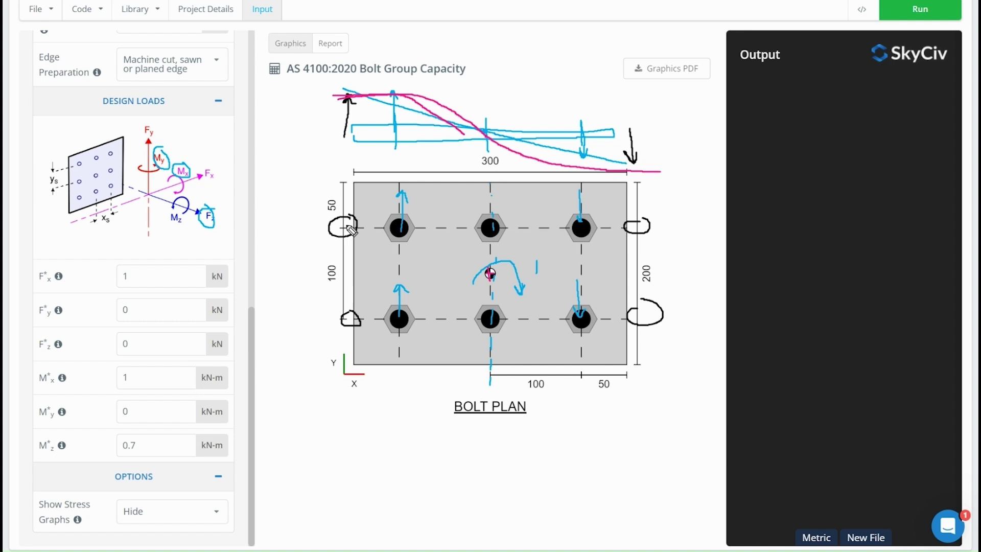
# - Draw magenta up arrows through the left bolts and along the plate's left edge
pyautogui.moveTo(344, 225); pyautogui.dragTo(343, 181)
pyautogui.moveTo(338, 193); pyautogui.dragTo(352, 191)
pyautogui.moveTo(399, 228)
pyautogui.mouseDown()
pyautogui.moveTo(398, 183)
pyautogui.moveTo(403, 194)
pyautogui.mouseUp()
pyautogui.moveTo(347, 319)
pyautogui.mouseDown()
pyautogui.moveTo(347, 276)
pyautogui.moveTo(354, 284)
pyautogui.mouseUp()
pyautogui.moveTo(399, 316)
pyautogui.mouseDown()
pyautogui.moveTo(398, 280)
pyautogui.moveTo(405, 292)
pyautogui.mouseUp()
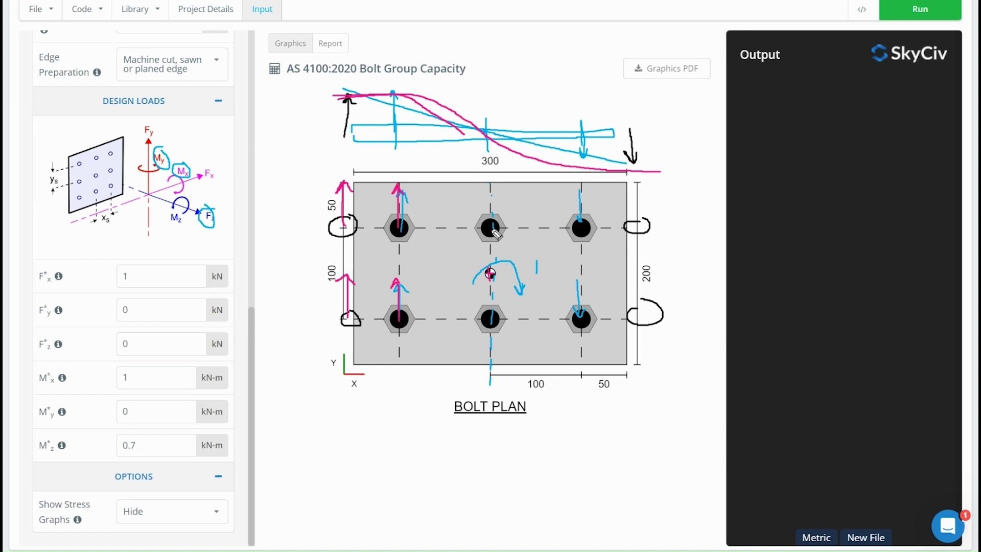
# - Cross out the middle bolts and draw magenta down arrows on the right bolts, undoing a stray stroke
pyautogui.moveTo(483, 219); pyautogui.dragTo(497, 234)
pyautogui.moveTo(481, 309); pyautogui.dragTo(499, 325)
pyautogui.moveTo(498, 306); pyautogui.dragTo(484, 330)
pyautogui.moveTo(576, 187); pyautogui.dragTo(581, 232)
pyautogui.moveTo(581, 285); pyautogui.dragTo(582, 323)
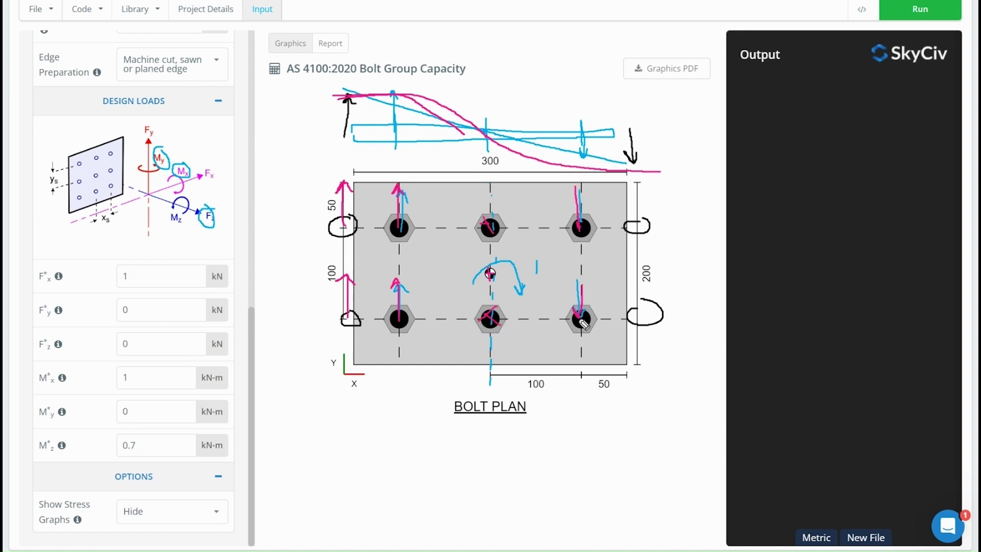
pyautogui.moveTo(633, 201); pyautogui.dragTo(635, 226)
pyautogui.moveTo(649, 283); pyautogui.dragTo(646, 314)
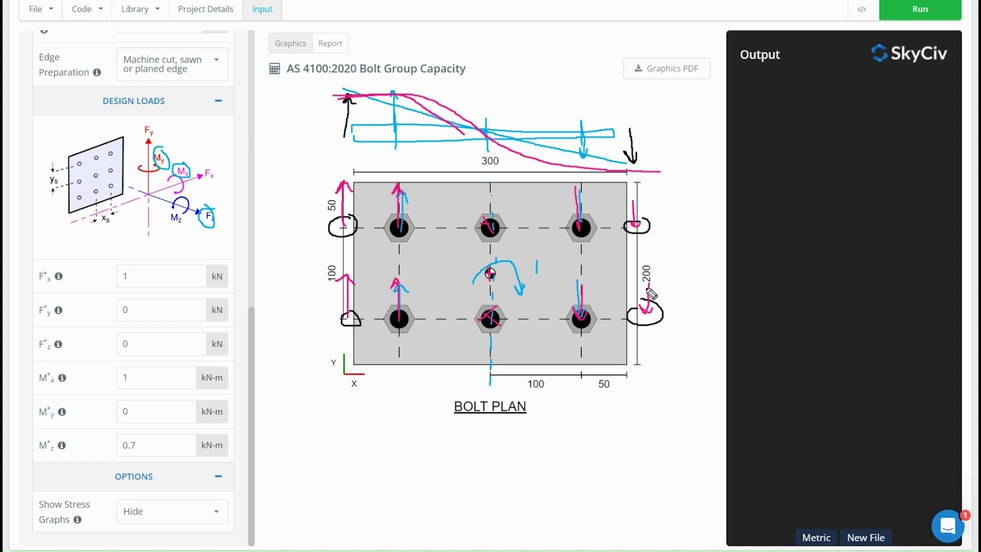
pyautogui.moveTo(562, 265); pyautogui.dragTo(627, 323)
pyautogui.hotkey('ctrl', 'z')
# - Handwrite pink force values 5 and 7.5 beside the left bolts and circle the 10
pyautogui.moveTo(365, 195)
pyautogui.mouseDown()
pyautogui.moveTo(359, 186)
pyautogui.moveTo(422, 199)
pyautogui.mouseUp()
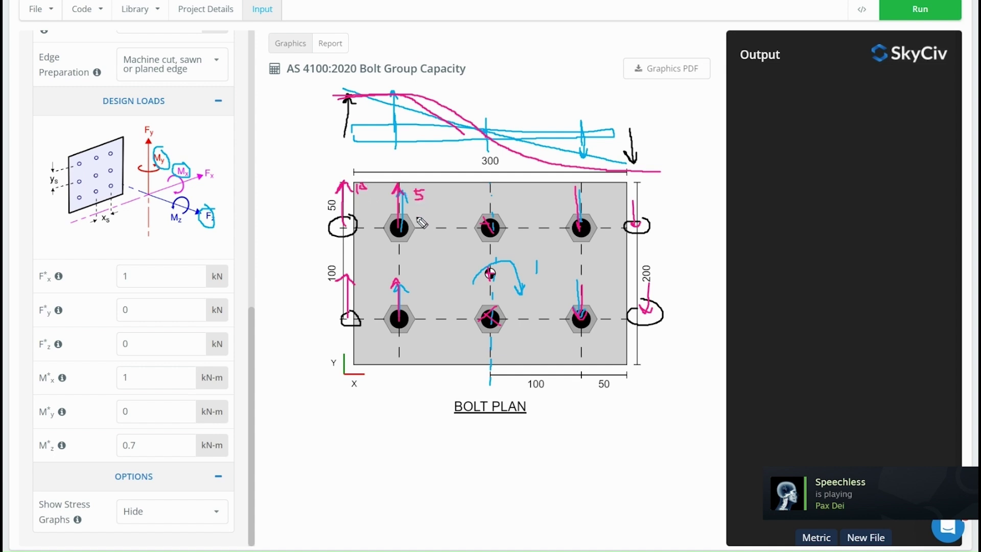
pyautogui.moveTo(361, 278)
pyautogui.mouseDown()
pyautogui.moveTo(417, 279)
pyautogui.moveTo(418, 291)
pyautogui.moveTo(380, 290)
pyautogui.moveTo(365, 280)
pyautogui.moveTo(387, 275)
pyautogui.moveTo(364, 276)
pyautogui.moveTo(370, 264)
pyautogui.moveTo(368, 275)
pyautogui.moveTo(382, 265)
pyautogui.moveTo(423, 267)
pyautogui.mouseUp()
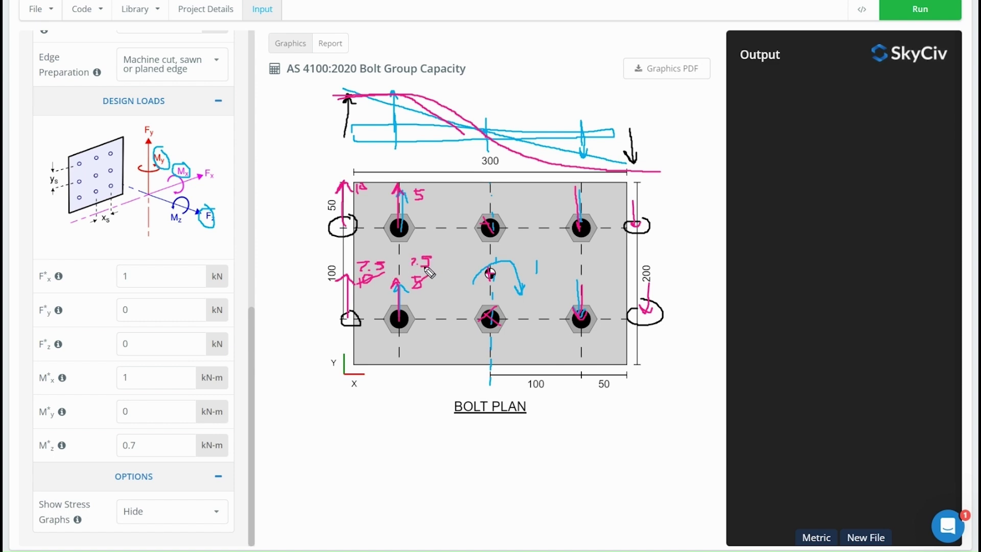
pyautogui.moveTo(358, 194); pyautogui.dragTo(377, 173)
pyautogui.moveTo(381, 277)
pyautogui.mouseDown()
pyautogui.moveTo(361, 291)
pyautogui.moveTo(369, 261)
pyautogui.moveTo(381, 280)
pyautogui.moveTo(383, 254)
pyautogui.mouseUp()
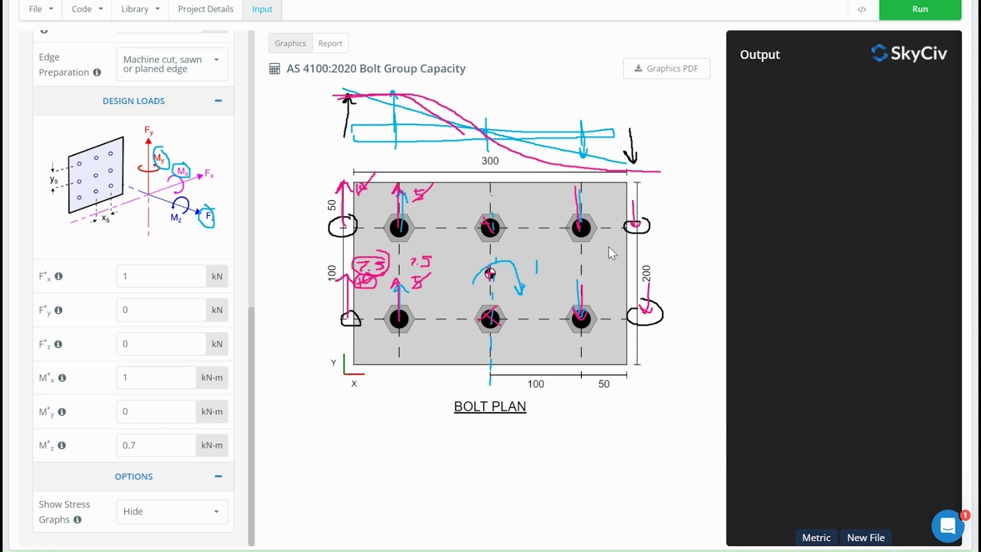
# - Dismiss the help chat and exit drawing mode, wiping all ink from the bolt plan
pyautogui.click(944, 517)
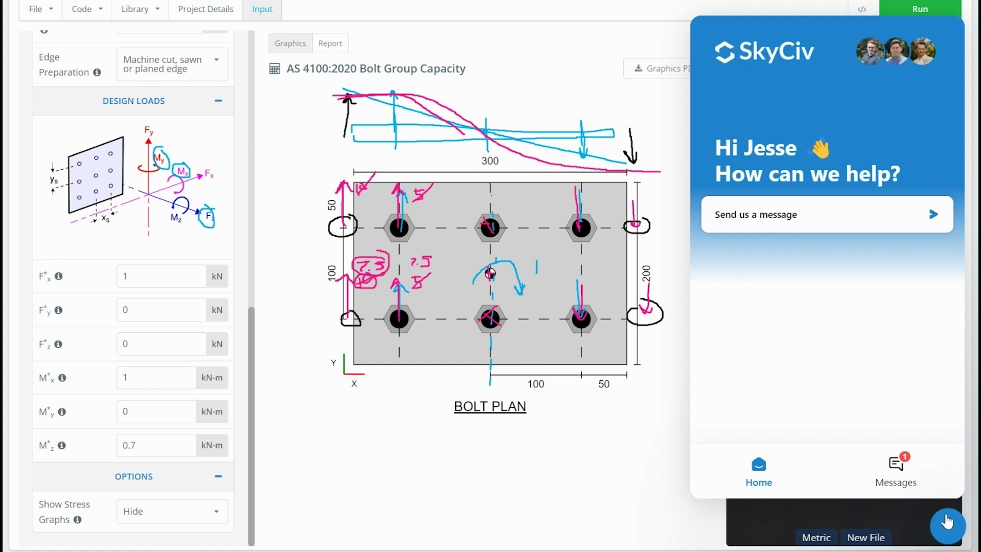
pyautogui.click(946, 521)
pyautogui.scroll(3, 206, 133)
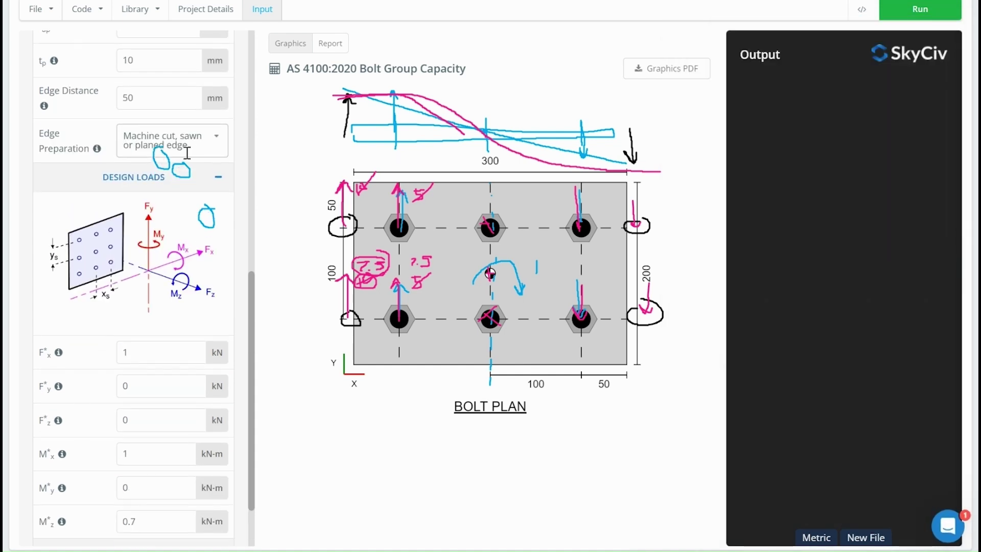
pyautogui.scroll(-3, 162, 333)
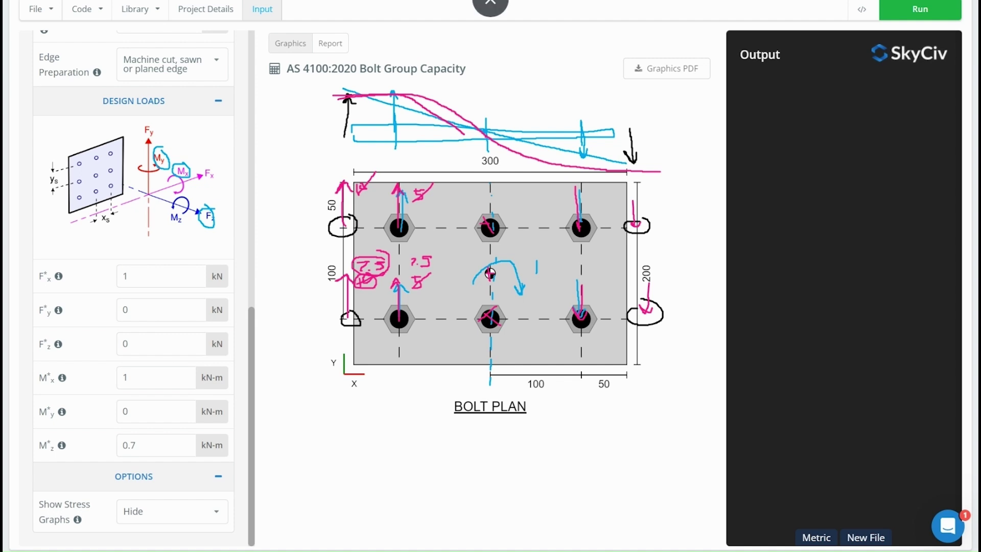
pyautogui.click(490, 7)
# - Run the check (V*r 1.5 kN, N*t 3.66 kN) and review the report's Shear and Tensile Loading sections
pyautogui.scroll(10, 176, 169)
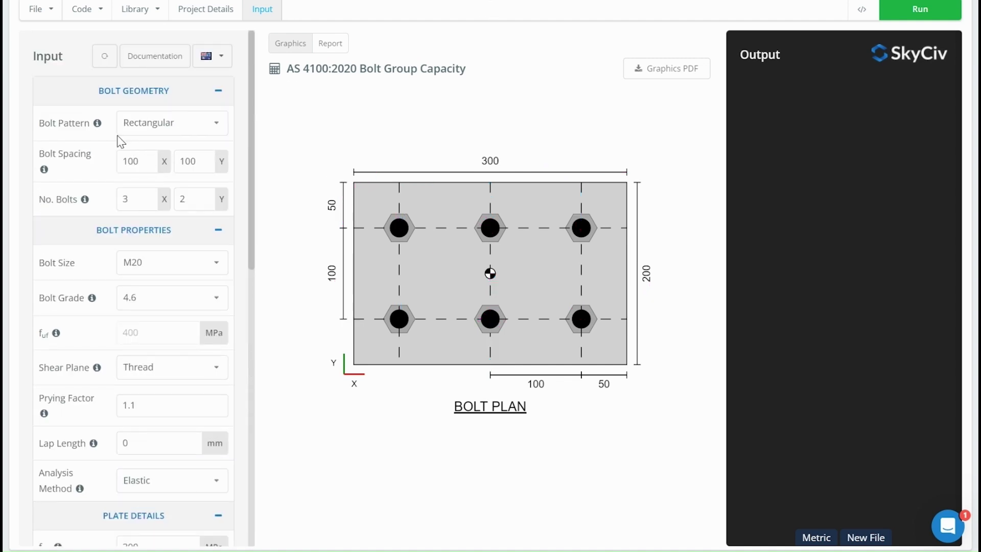
pyautogui.click(915, 11)
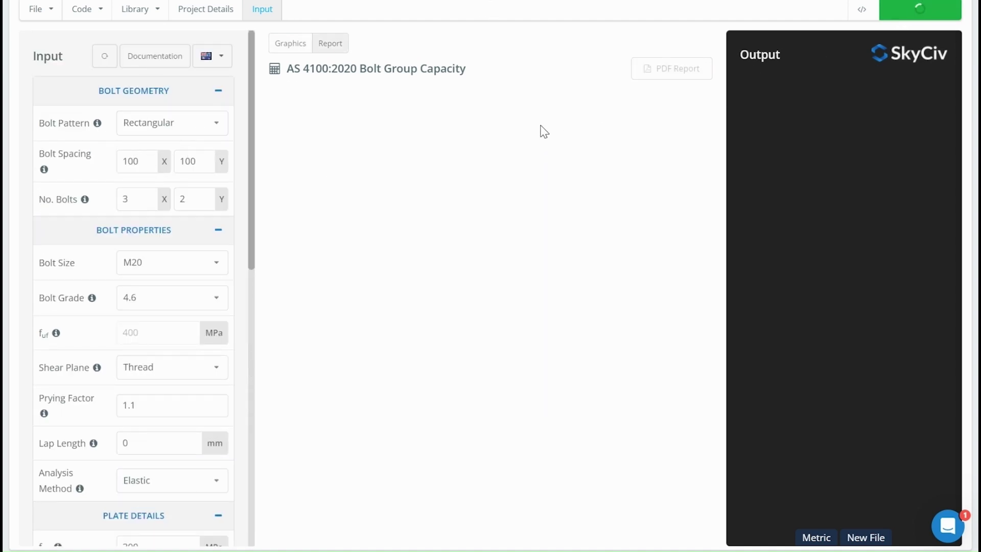
pyautogui.scroll(-10, 525, 225)
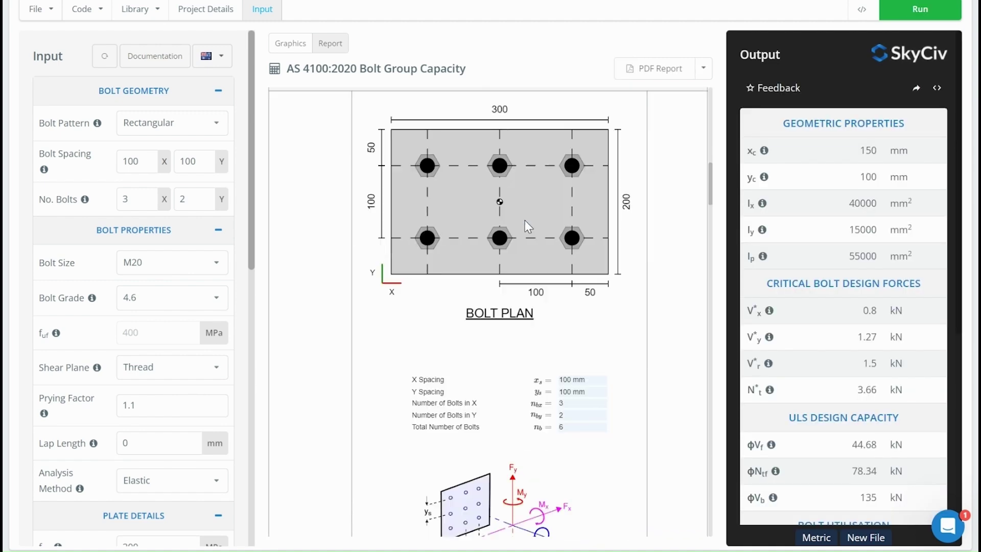
pyautogui.scroll(-15, 528, 224)
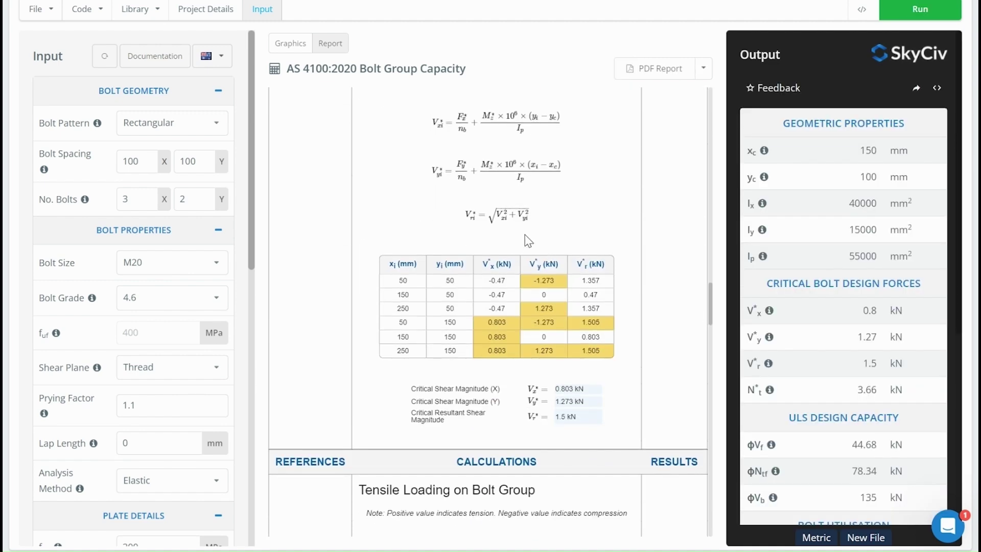
pyautogui.scroll(3, 535, 244)
pyautogui.scroll(-1, 542, 294)
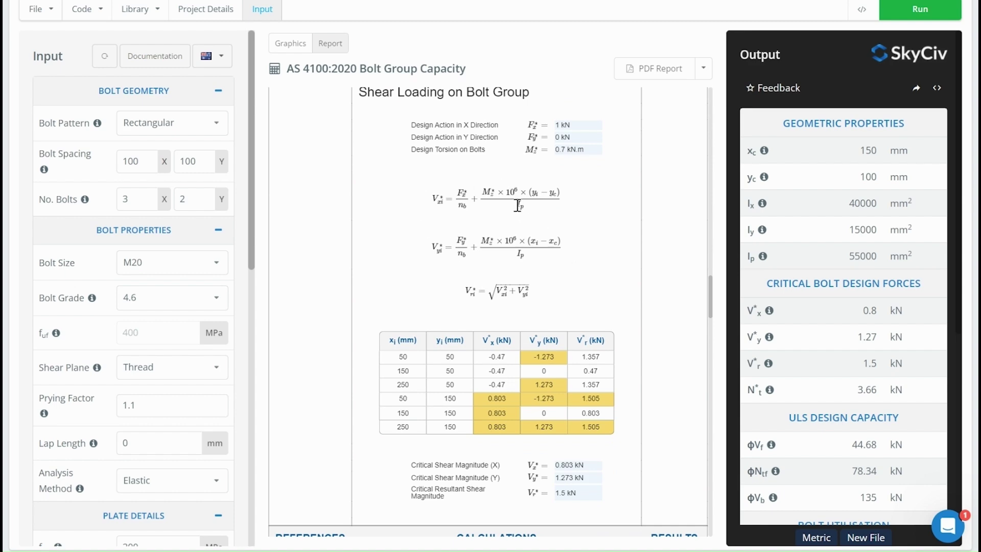
pyautogui.scroll(-5, 517, 215)
pyautogui.scroll(-10, 517, 218)
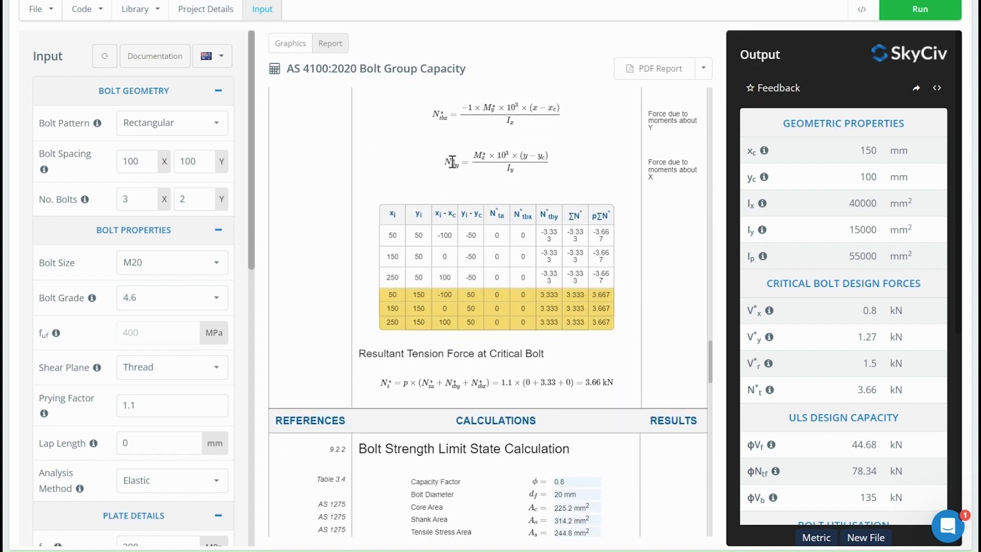
pyautogui.scroll(-4, 134, 214)
# - Switch the Bolt Properties analysis method from Elastic to Plastic
pyautogui.click(153, 251)
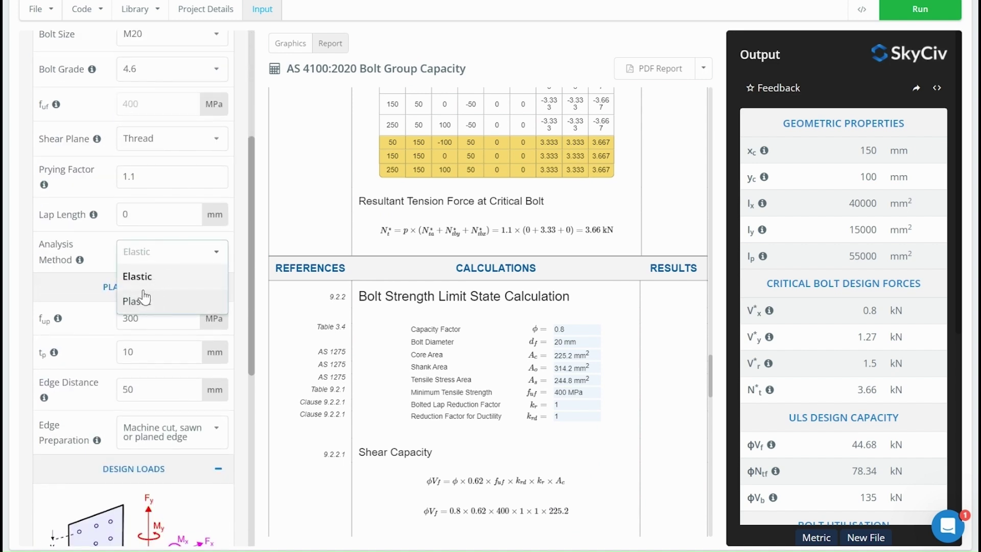
pyautogui.click(159, 302)
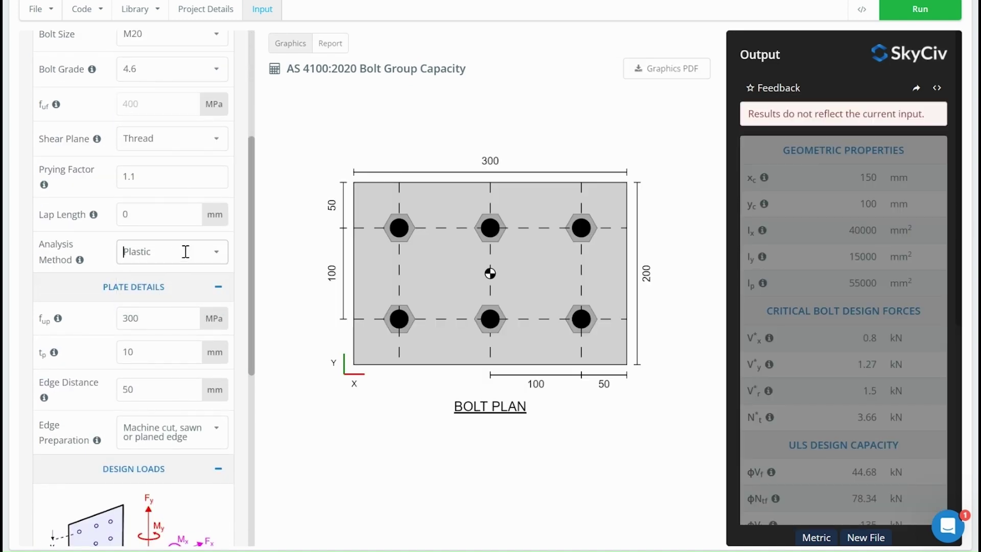